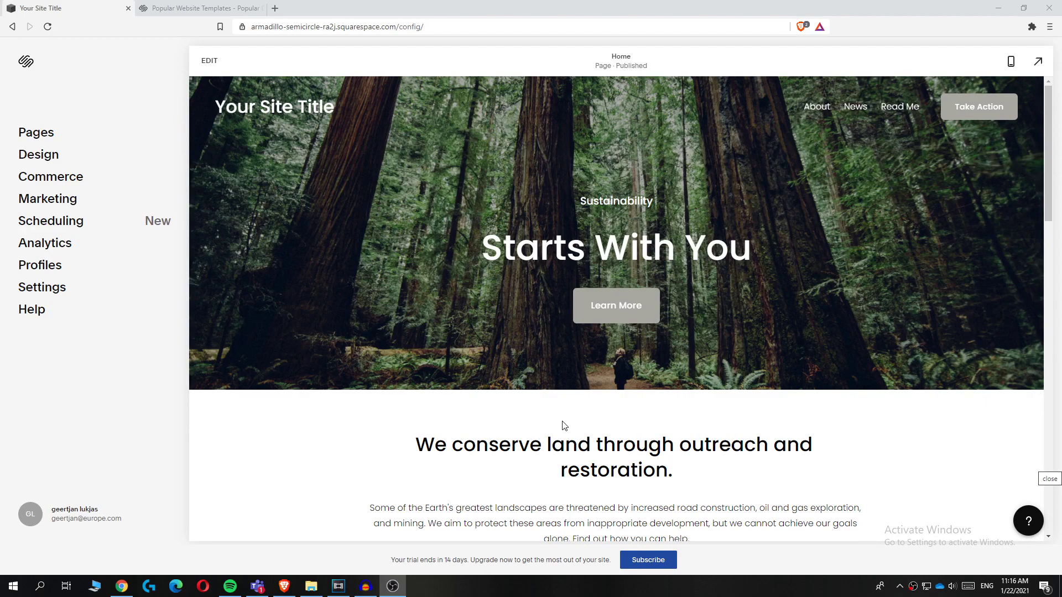
{"action": "scroll", "coordinate": [563, 425], "scroll_direction": "down", "scroll_amount": 4}
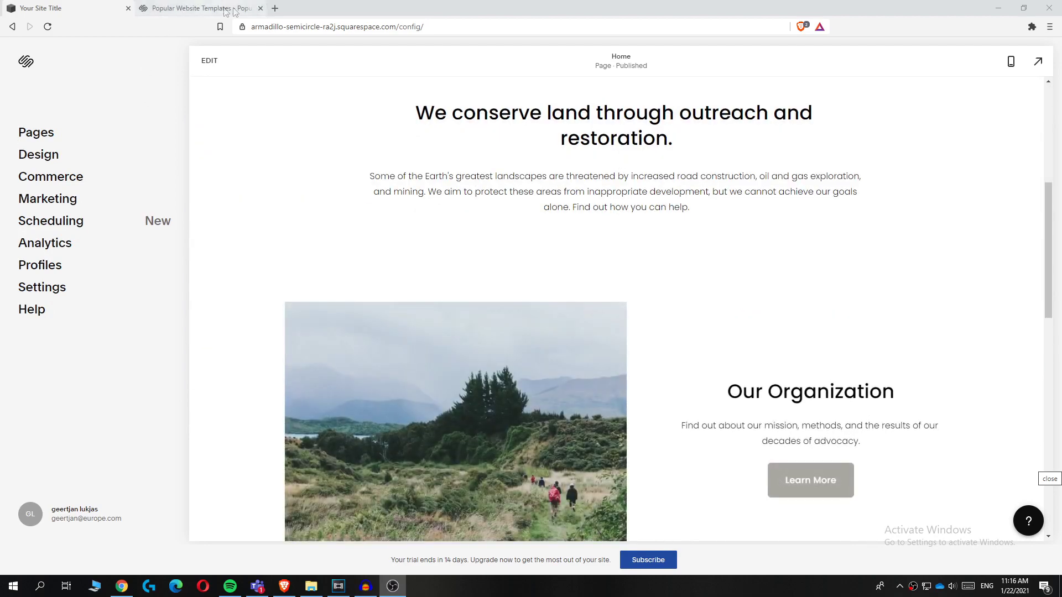
Step: Close the Popular Website Templates tab and open the Custom CSS panel under Design
{"action": "left_click", "coordinate": [260, 8]}
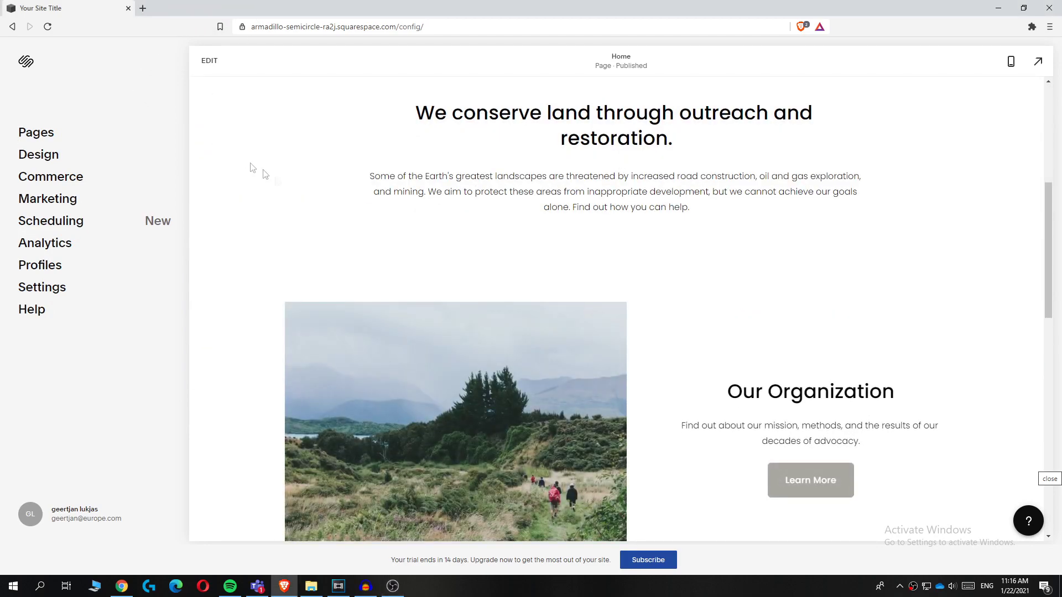
{"action": "scroll", "coordinate": [236, 159], "scroll_direction": "up", "scroll_amount": 4}
{"action": "scroll", "coordinate": [306, 172], "scroll_direction": "down", "scroll_amount": 3}
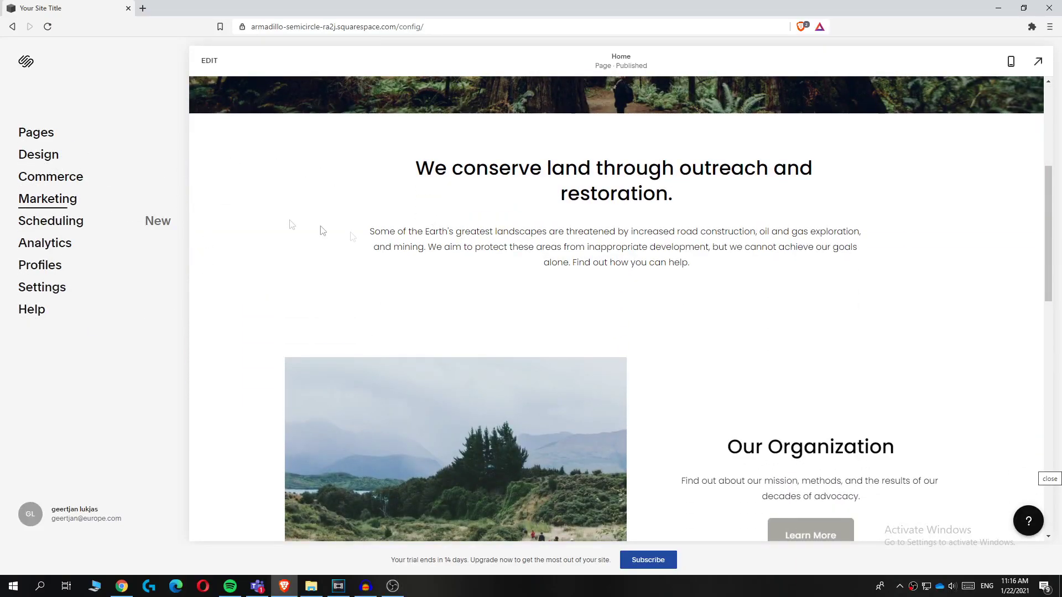
{"action": "scroll", "coordinate": [474, 284], "scroll_direction": "down", "scroll_amount": 4}
{"action": "scroll", "coordinate": [475, 285], "scroll_direction": "down", "scroll_amount": 4}
{"action": "scroll", "coordinate": [567, 317], "scroll_direction": "up", "scroll_amount": 4}
{"action": "scroll", "coordinate": [489, 384], "scroll_direction": "down", "scroll_amount": 5}
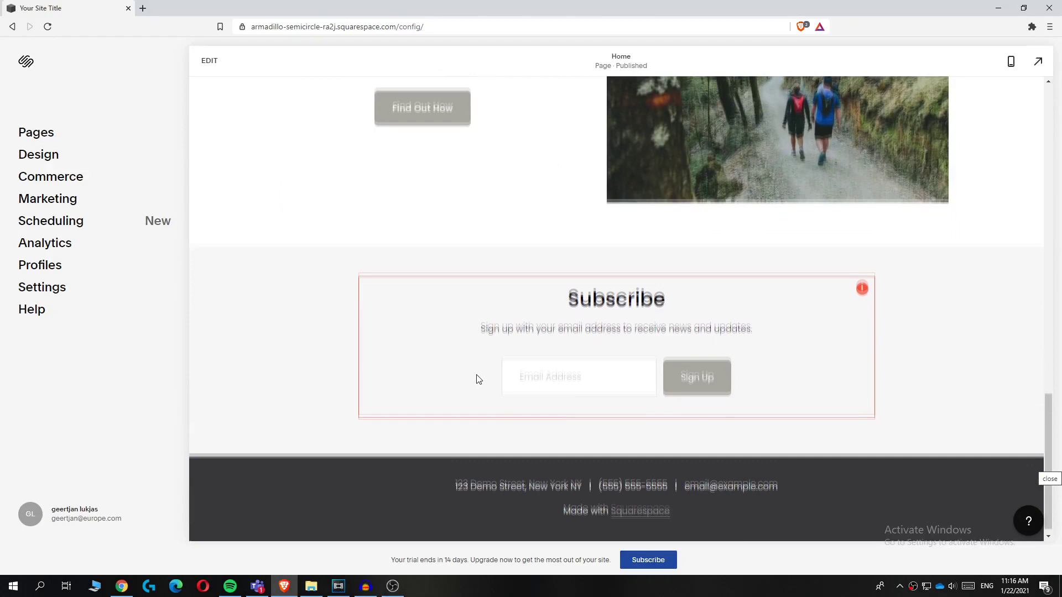
{"action": "scroll", "coordinate": [476, 379], "scroll_direction": "up", "scroll_amount": 5}
{"action": "scroll", "coordinate": [208, 285], "scroll_direction": "up", "scroll_amount": 2}
{"action": "left_click", "coordinate": [37, 156]}
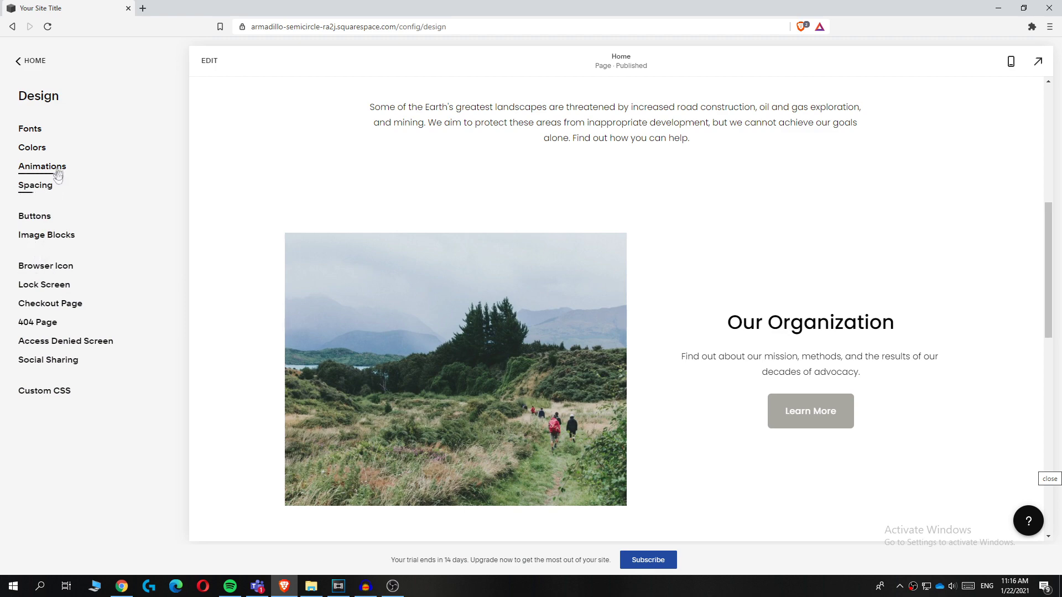
{"action": "left_click", "coordinate": [45, 390]}
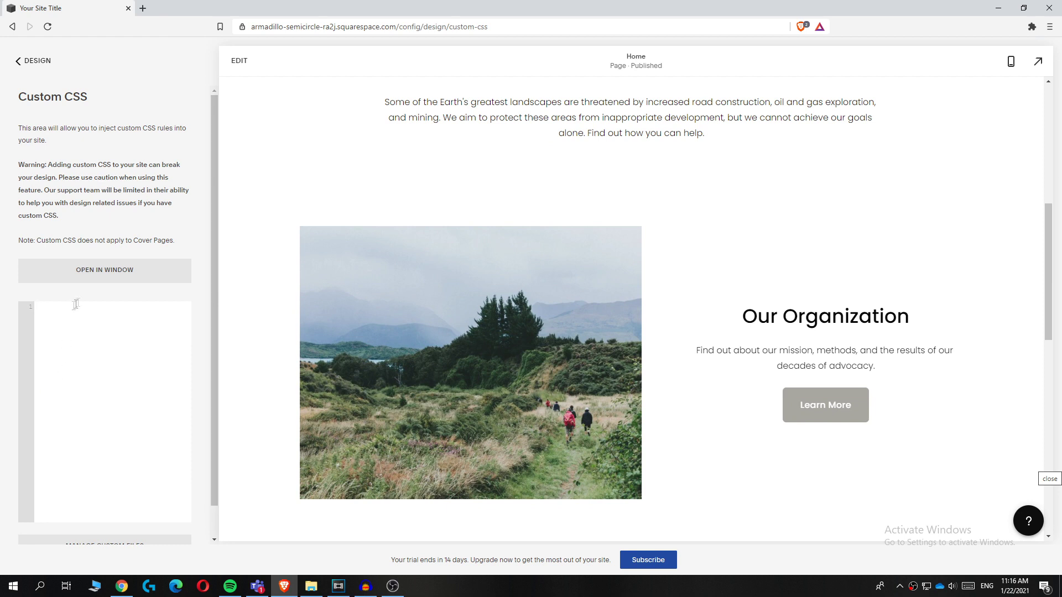
Step: Paste the display:none rule for #header, #mobile.bar and #footer and save it
{"action": "type", "text": "<style>#header, #mobile.bar, #footer {display: none !important; }</style>"}
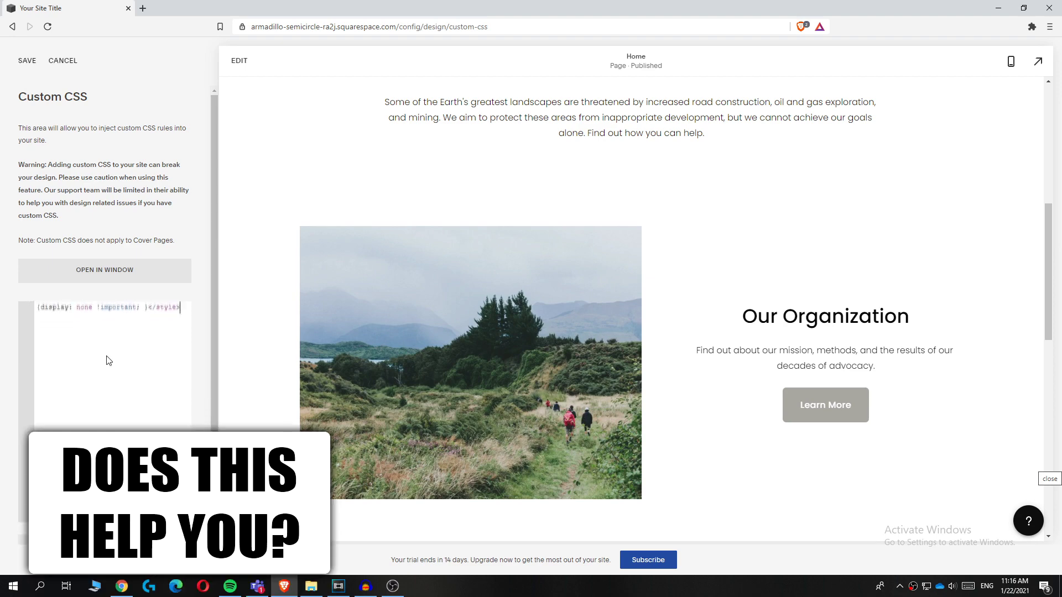
{"action": "left_click", "coordinate": [26, 63]}
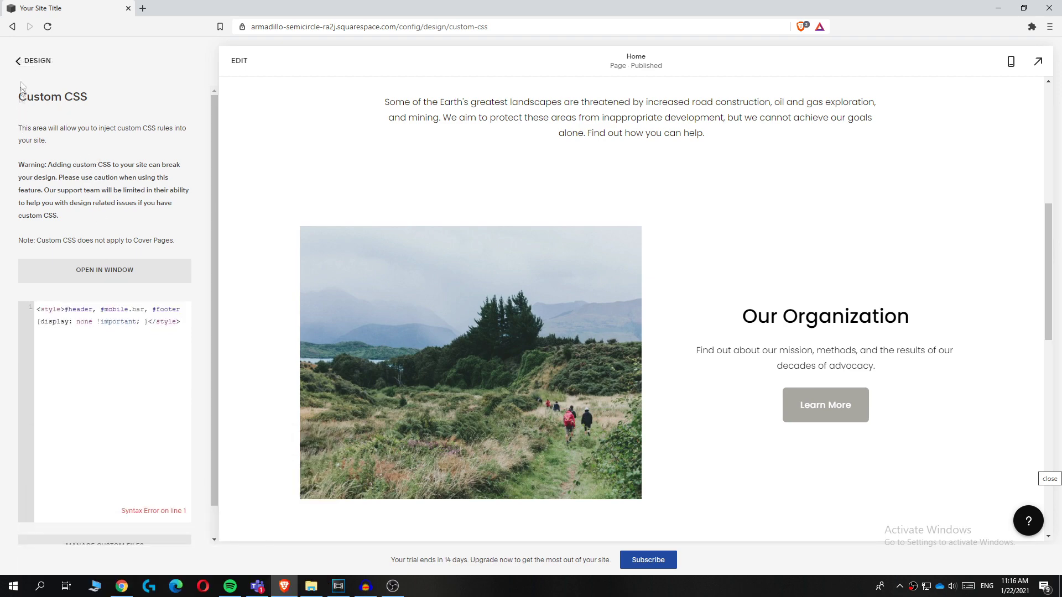
Step: Return to the Design settings list and copy the site's base web address
{"action": "left_click", "coordinate": [26, 61]}
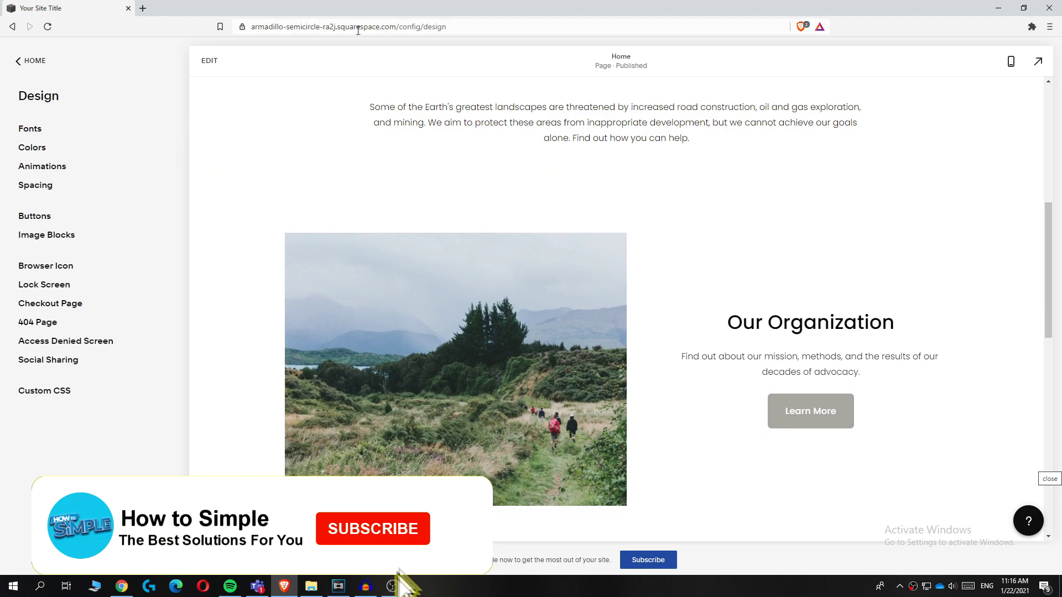
{"action": "left_click_drag", "start_coordinate": [395, 27], "coordinate": [249, 26]}
{"action": "key", "text": "ctrl+c"}
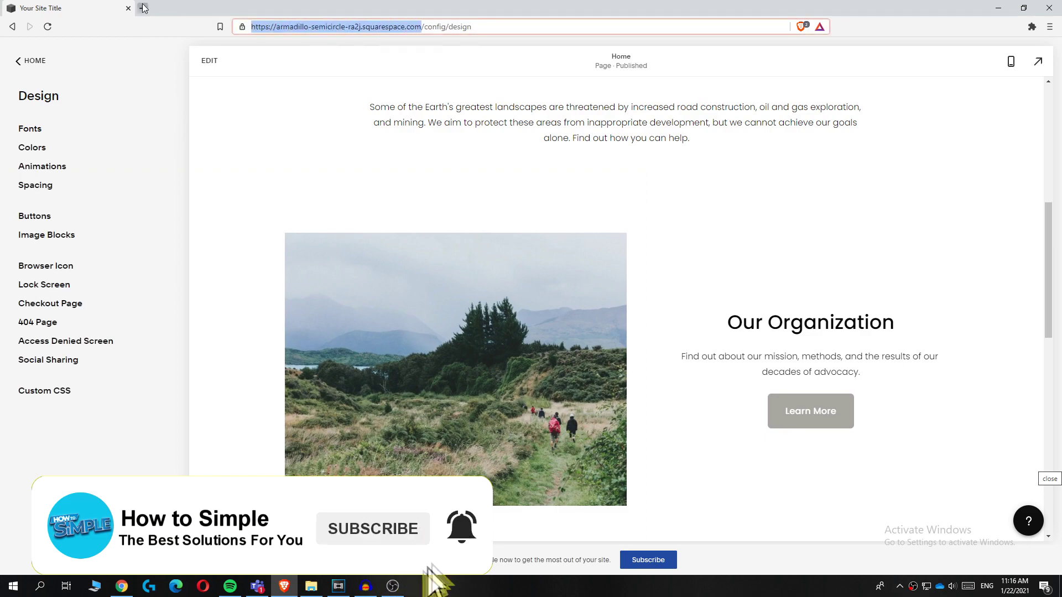